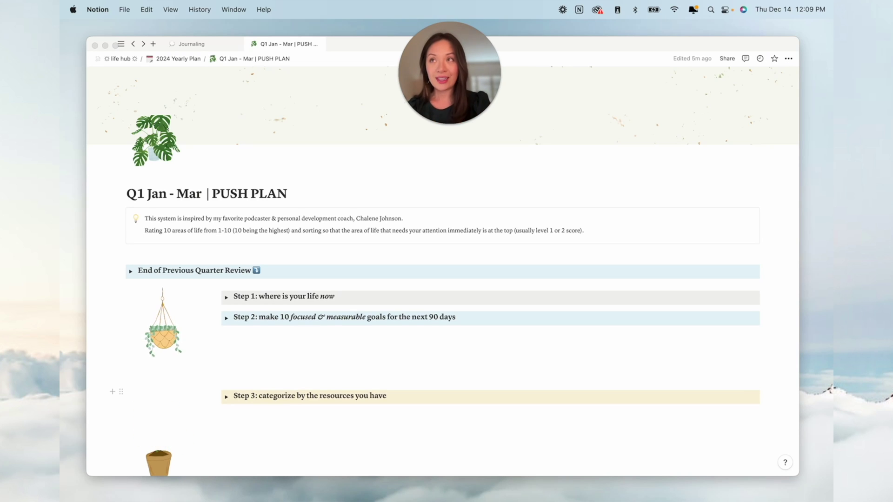
# - Expand the End of Previous Quarter Review section and scroll through it
pyautogui.scroll(1, 774, 257)
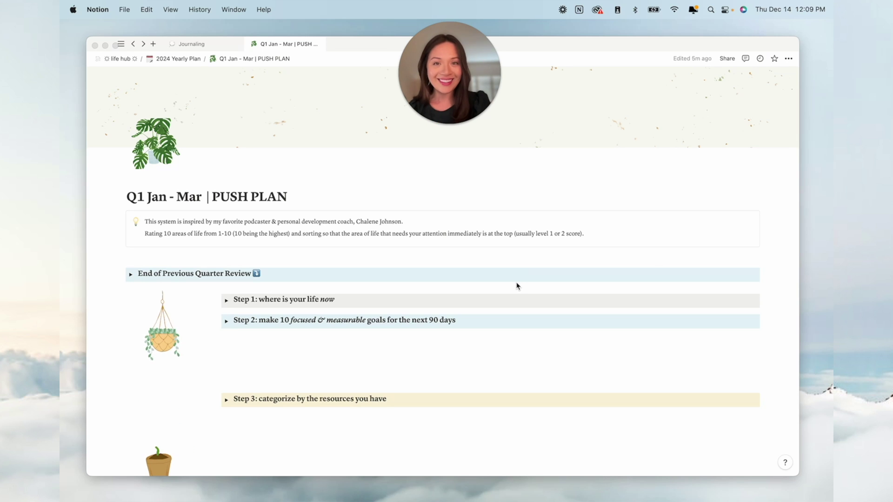
pyautogui.scroll(-2, 516, 285)
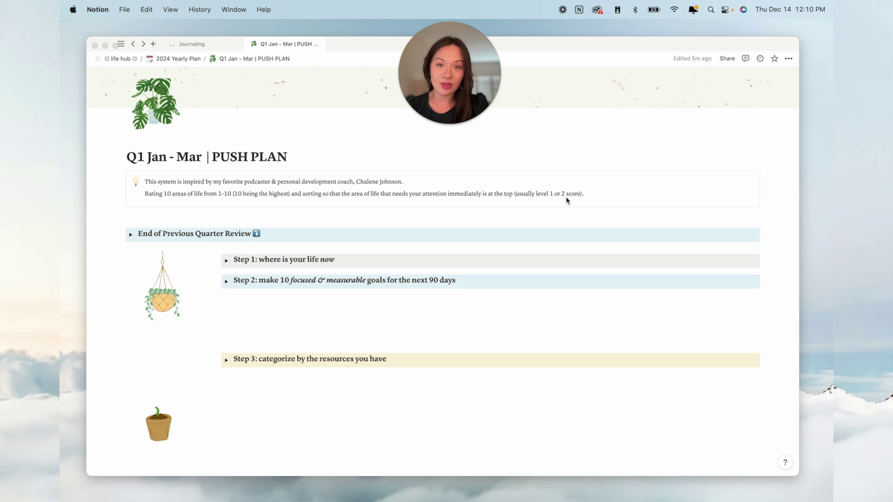
pyautogui.click(132, 239)
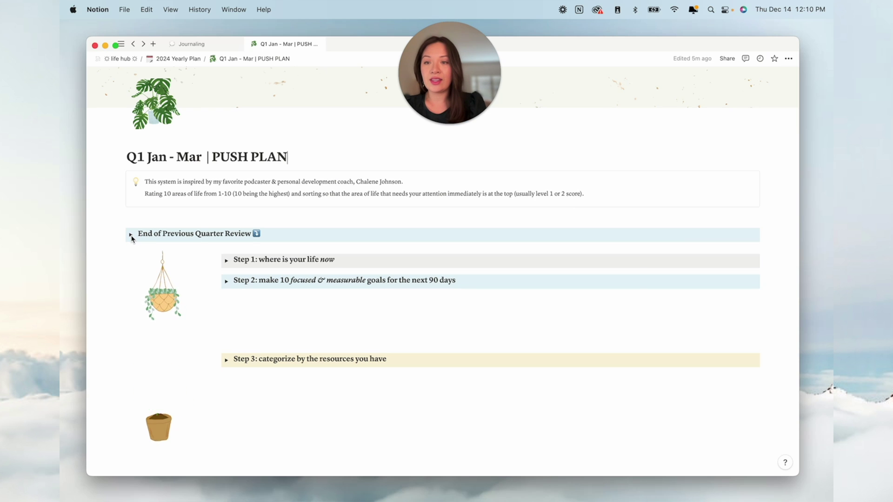
pyautogui.click(132, 239)
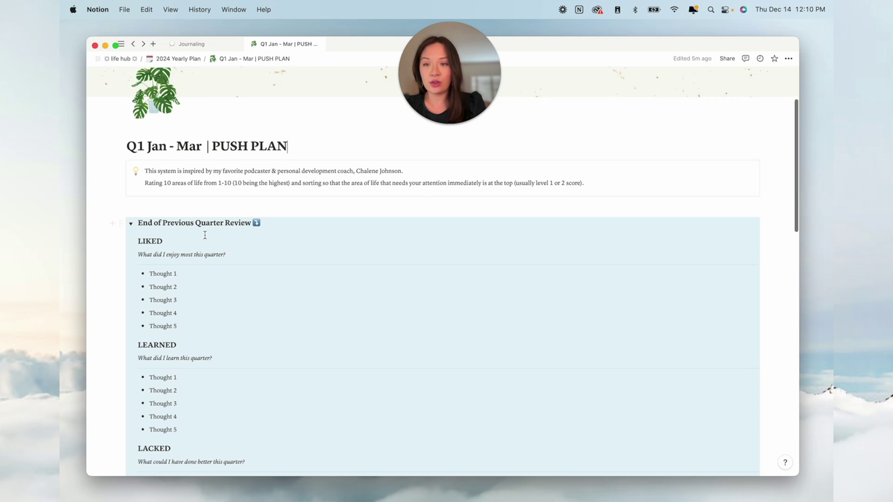
pyautogui.scroll(-5, 205, 233)
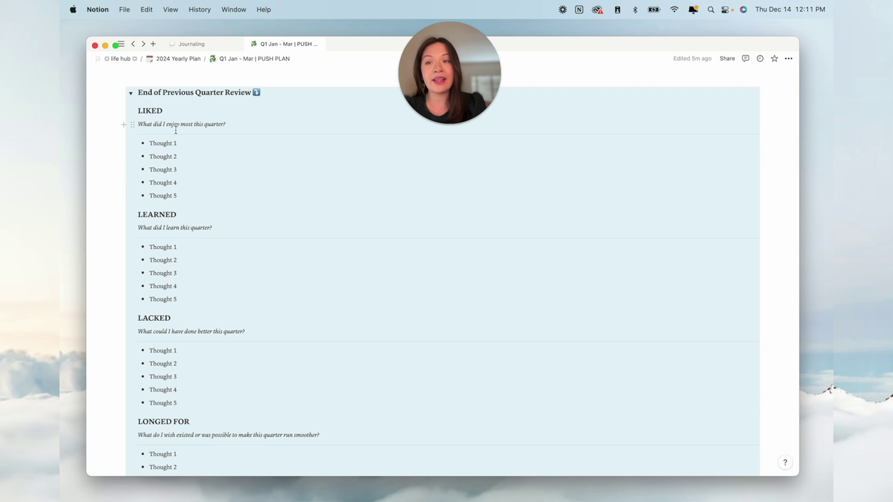
pyautogui.scroll(-3, 333, 205)
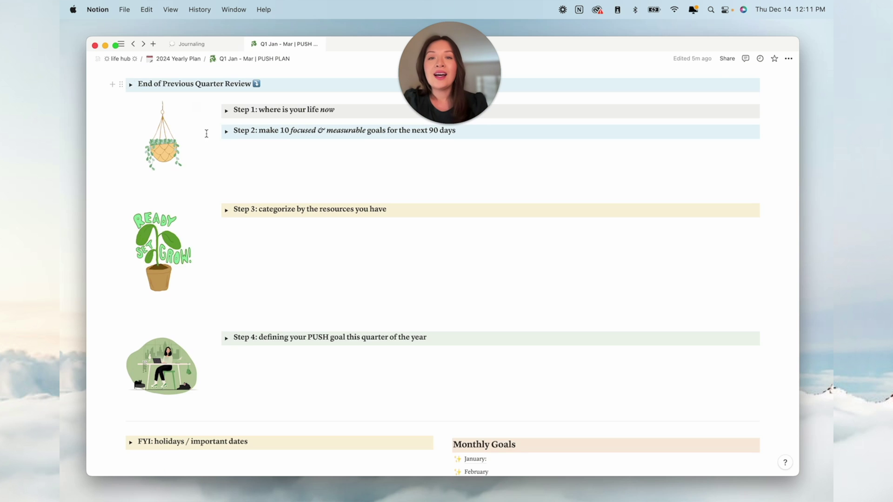
pyautogui.scroll(2, 498, 231)
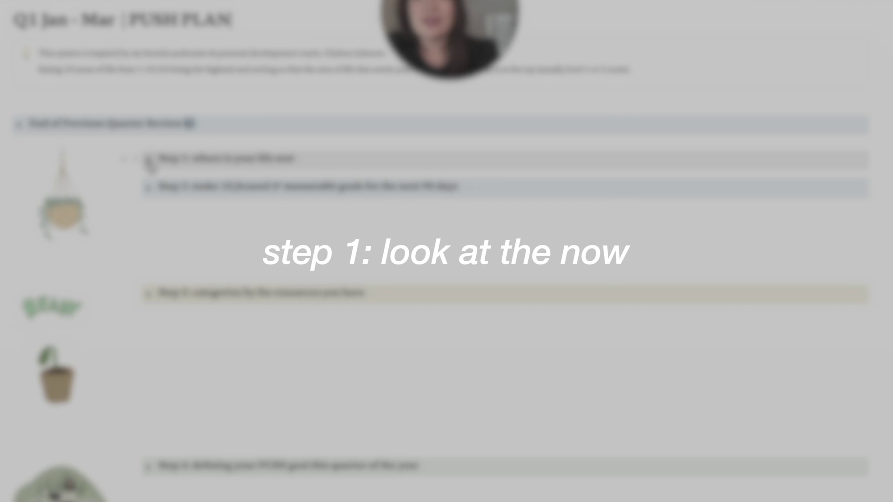
# - Expand Step 1 and give Family + Friends Relationships a rating of 6
pyautogui.click(220, 181)
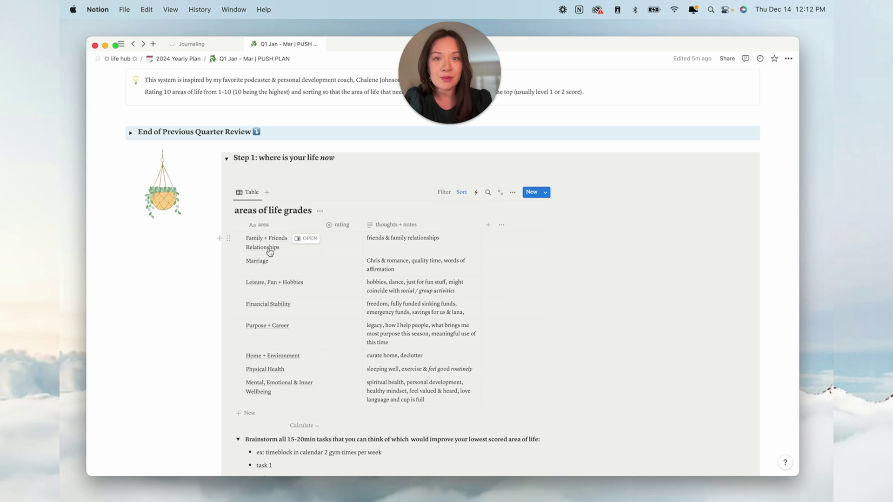
pyautogui.click(337, 244)
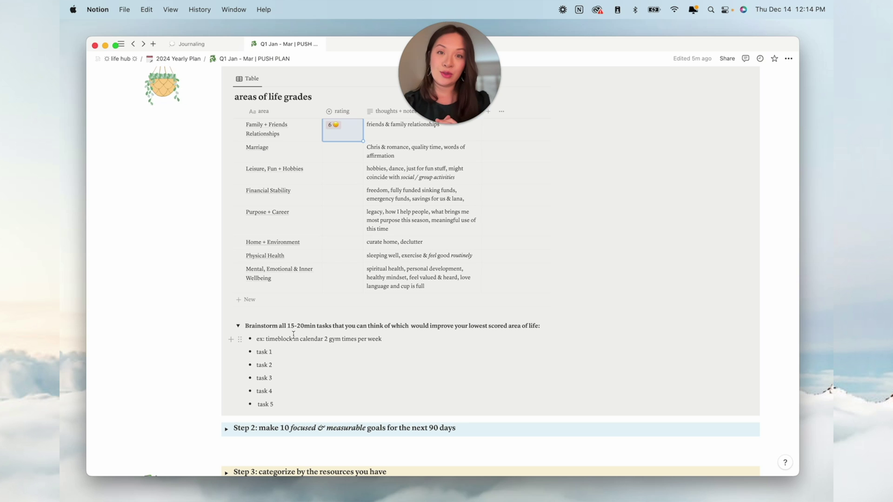
pyautogui.scroll(2, 545, 343)
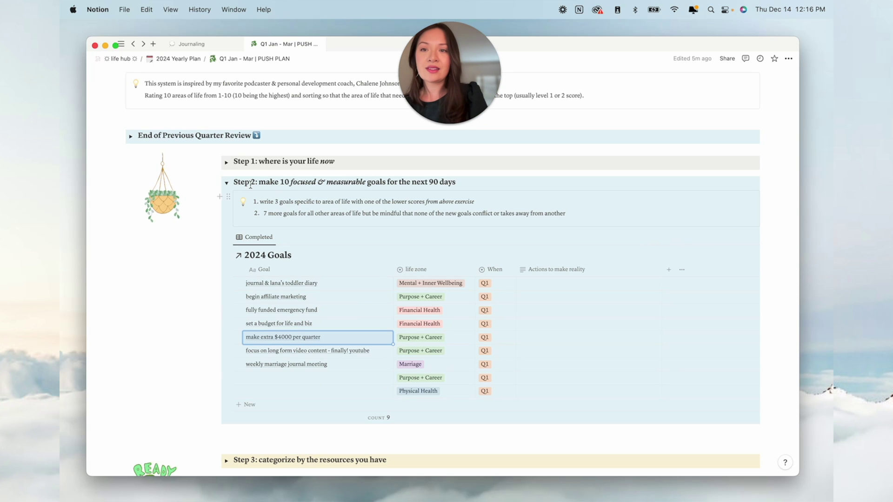
# - Collapse Step 1 and expand Step 2 to reveal the 2024 Goals table of 9 Q1 goals
pyautogui.click(227, 161)
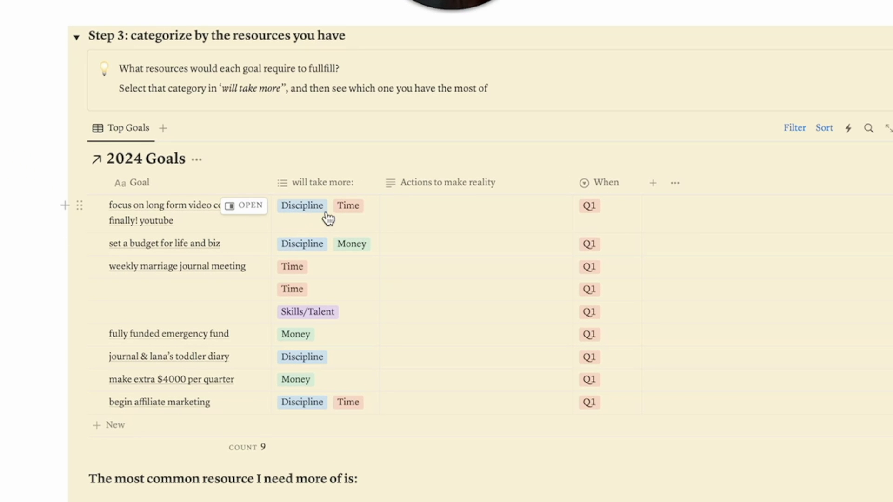
# - Tag the long-form YouTube video goal as needing more Discipline and Time
pyautogui.click(329, 219)
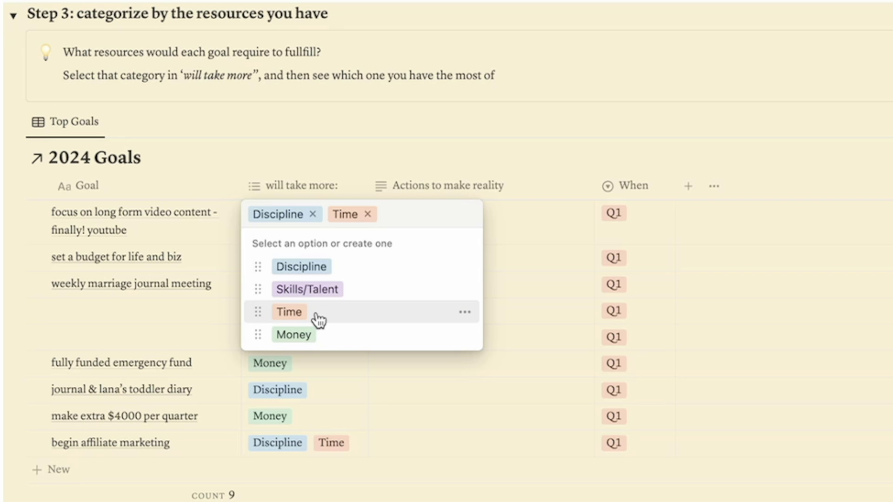
# - Keep the Discipline and Time tags and scroll down to the resource tallies and Step 4
pyautogui.press('Escape')
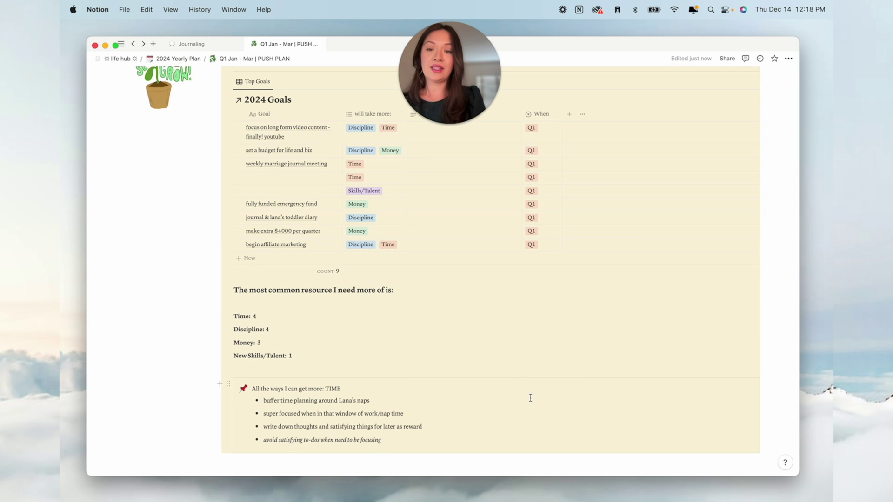
pyautogui.scroll(-1, 532, 398)
pyautogui.scroll(-3, 531, 399)
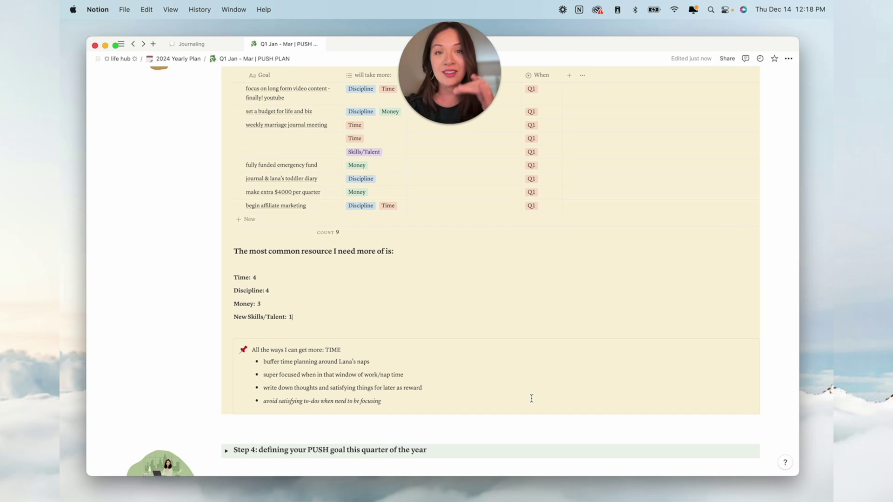
pyautogui.scroll(-4, 532, 399)
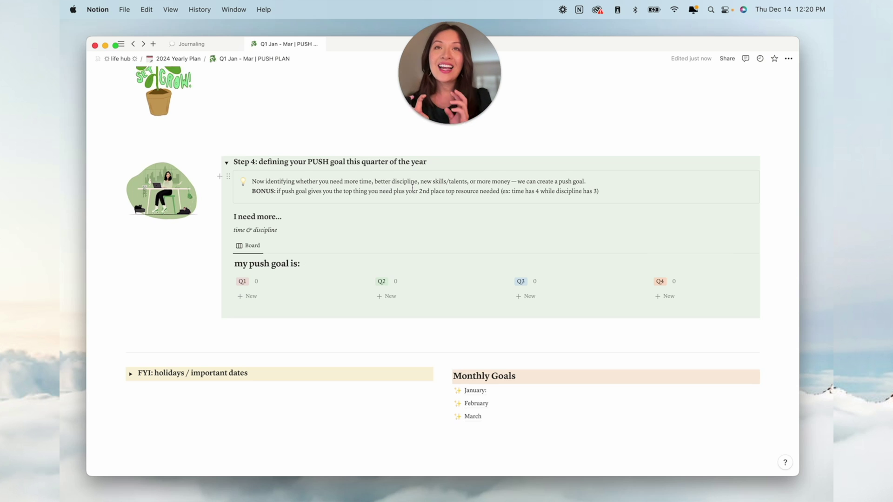
# - Add a new card to the Q1 push-goal column and begin naming it 'solidify'
pyautogui.click(260, 299)
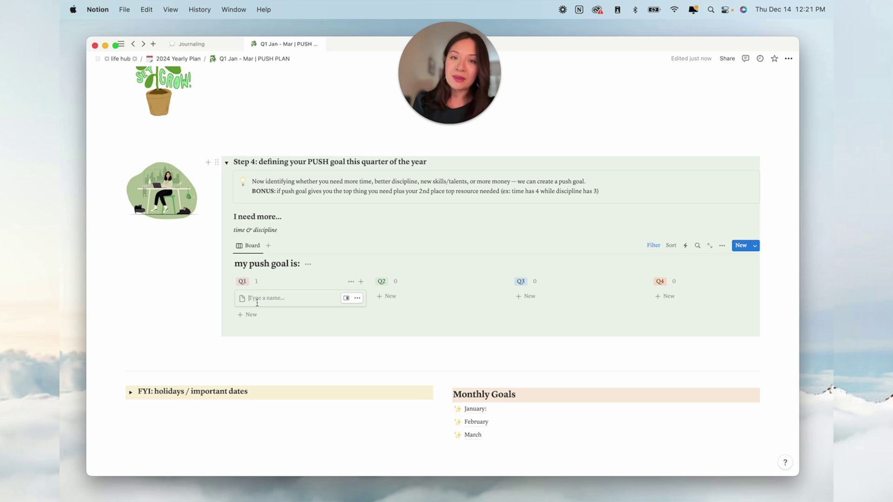
pyautogui.write('solidify')
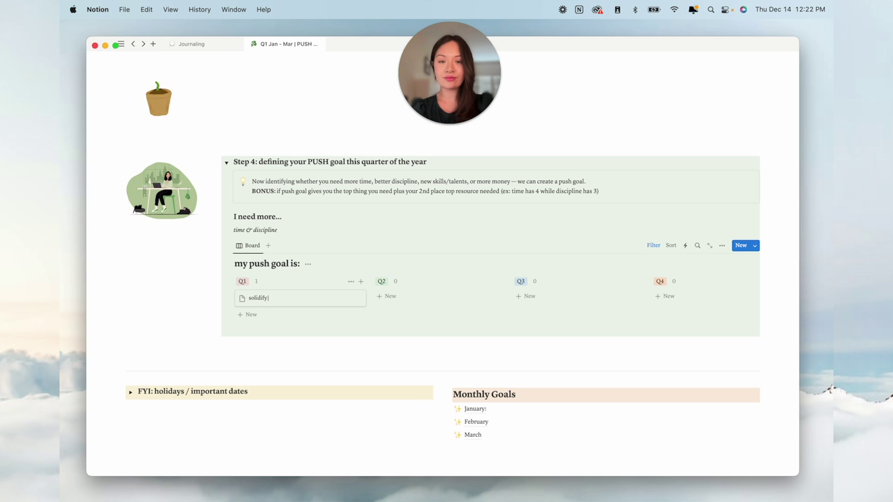
# - Name the Q1 card 'solid evening routine for next day and TOP 3 tasks for each day matching big picture projects'
pyautogui.hotkey('alt', 'BackSpace')
pyautogui.write('solid evening routine for next day and TOP 3')
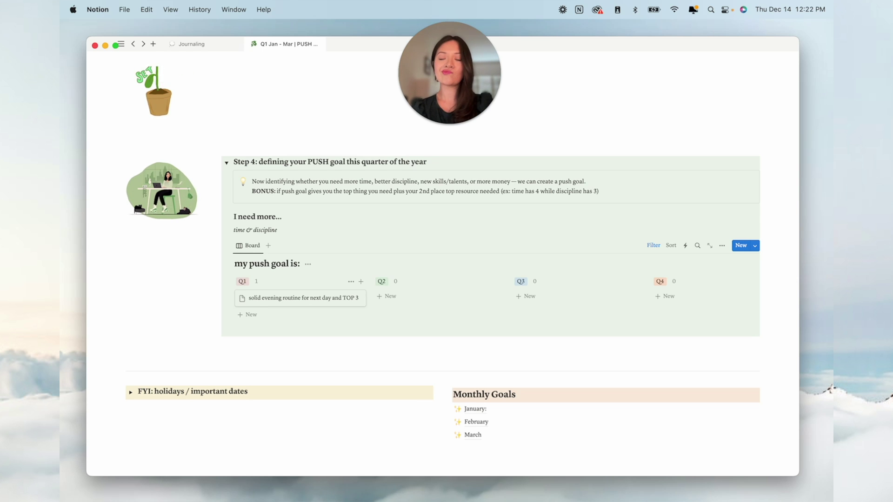
pyautogui.write(' tasks for each day aligning with Q')
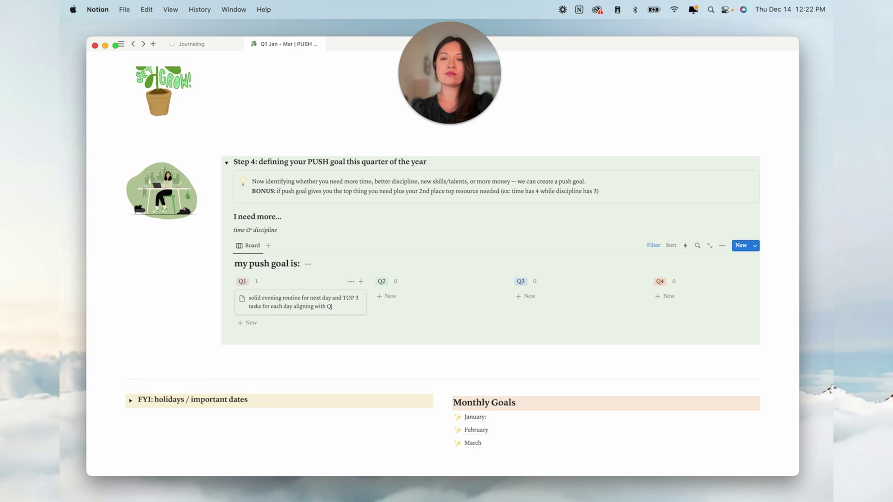
pyautogui.hotkey('alt', 'BackSpace')
pyautogui.hotkey('alt', 'BackSpace')
pyautogui.hotkey('alt', 'BackSpace')
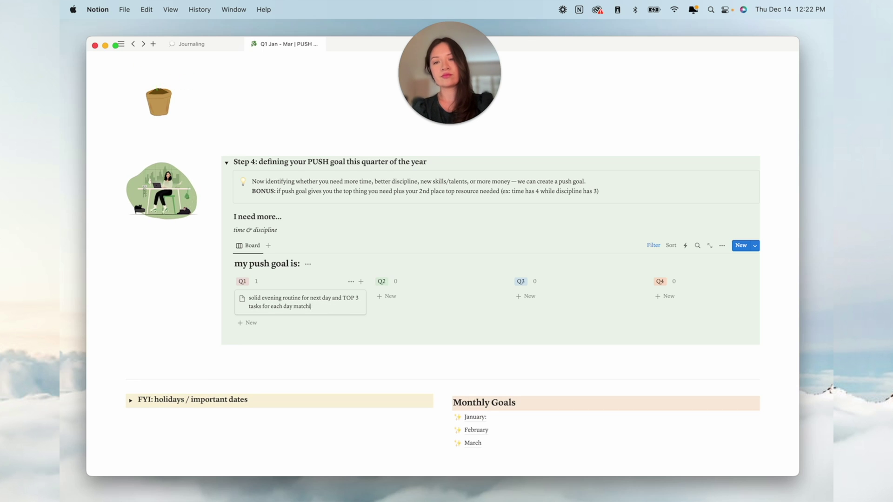
pyautogui.write('matching big picture projects')
pyautogui.click(449, 370)
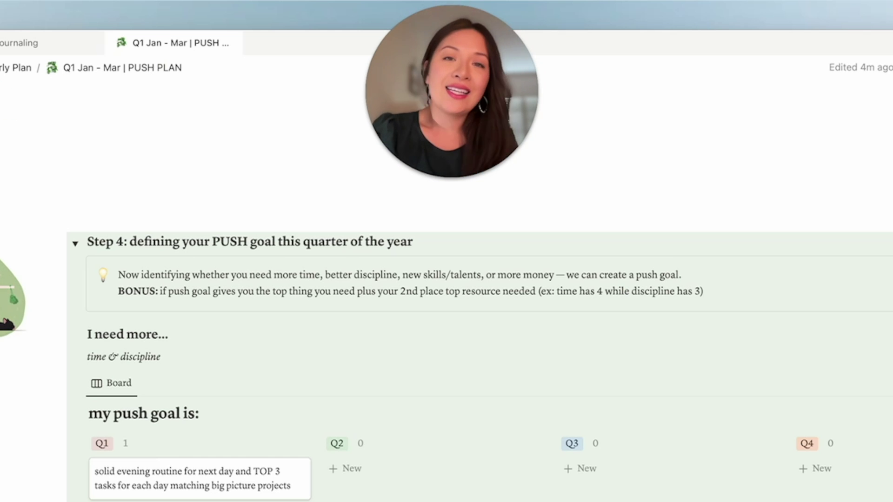
pyautogui.scroll(-2, 451, 318)
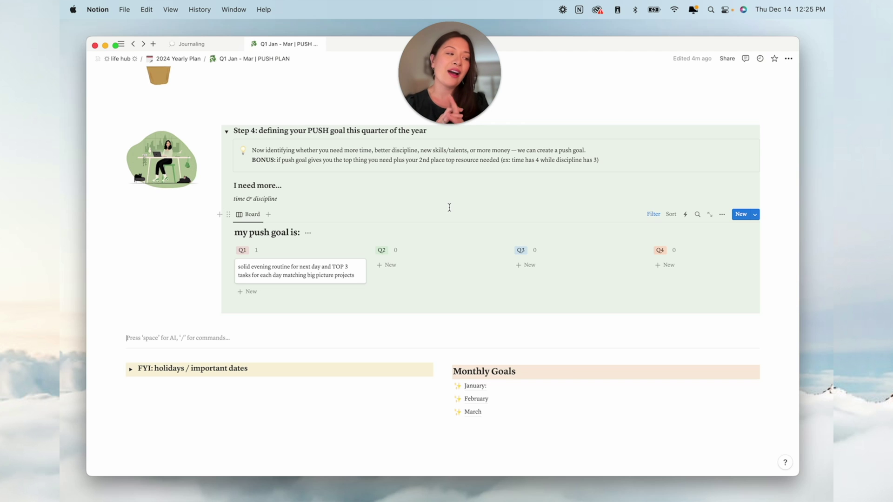
# - Hide the Step 4 push-goal board and return to the page title
pyautogui.scroll(-3, 557, 397)
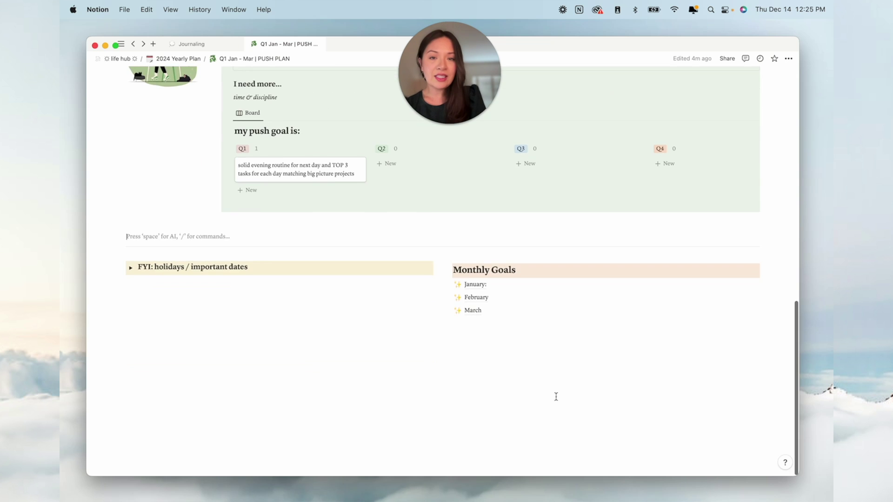
pyautogui.scroll(6, 556, 396)
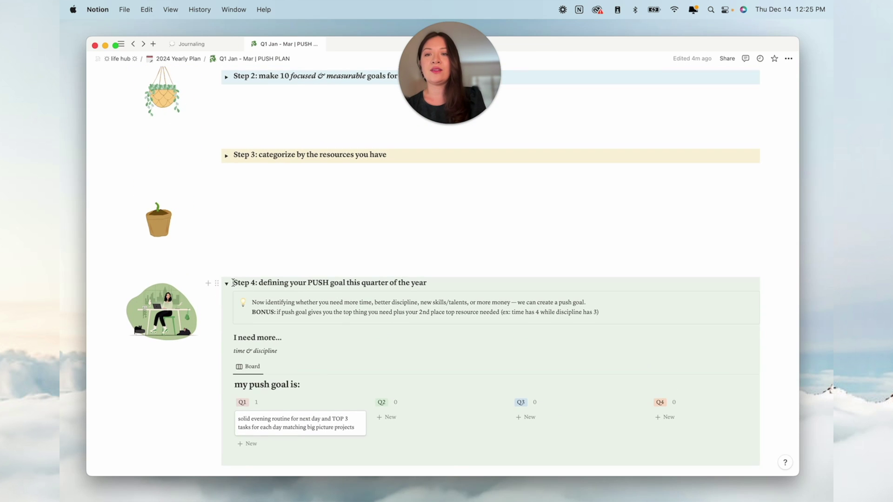
pyautogui.click(226, 283)
pyautogui.scroll(5, 693, 227)
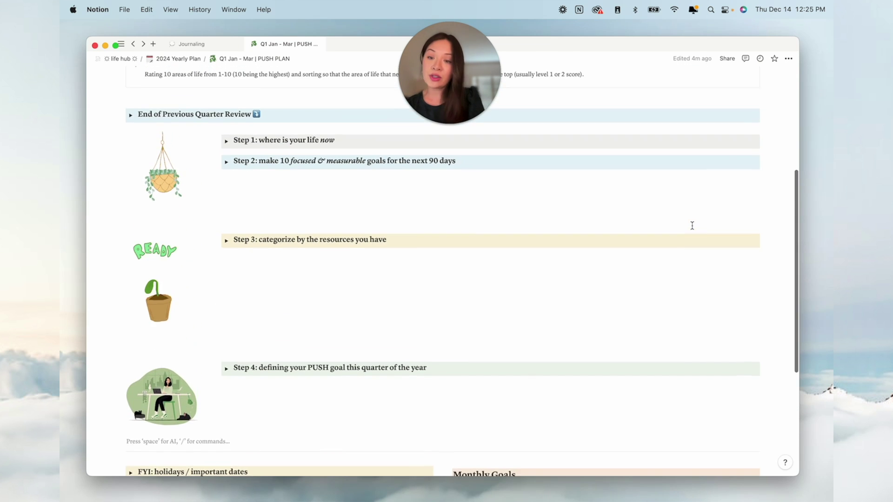
pyautogui.scroll(-6, 692, 225)
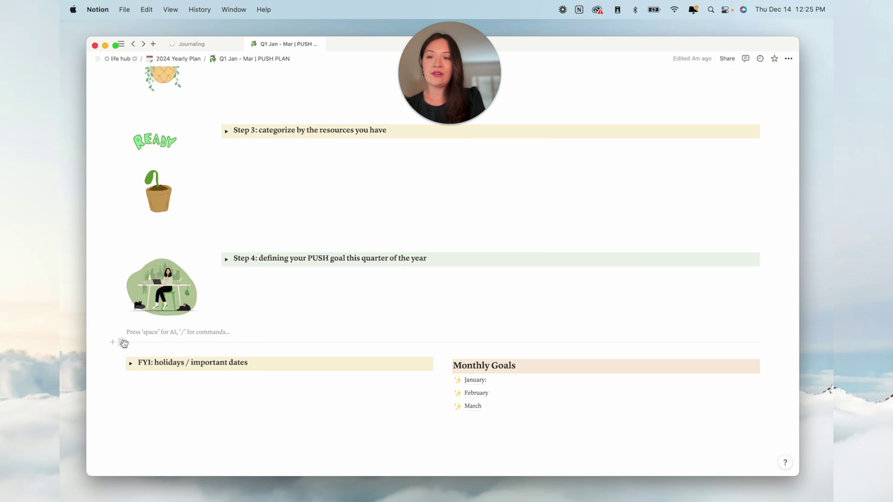
pyautogui.scroll(5, 726, 269)
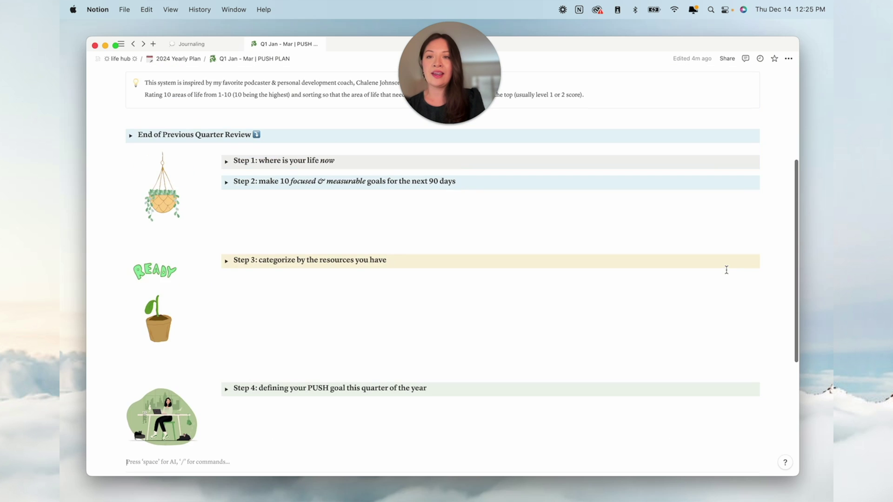
pyautogui.scroll(-2, 744, 288)
pyautogui.scroll(-1, 774, 317)
pyautogui.scroll(3, 775, 317)
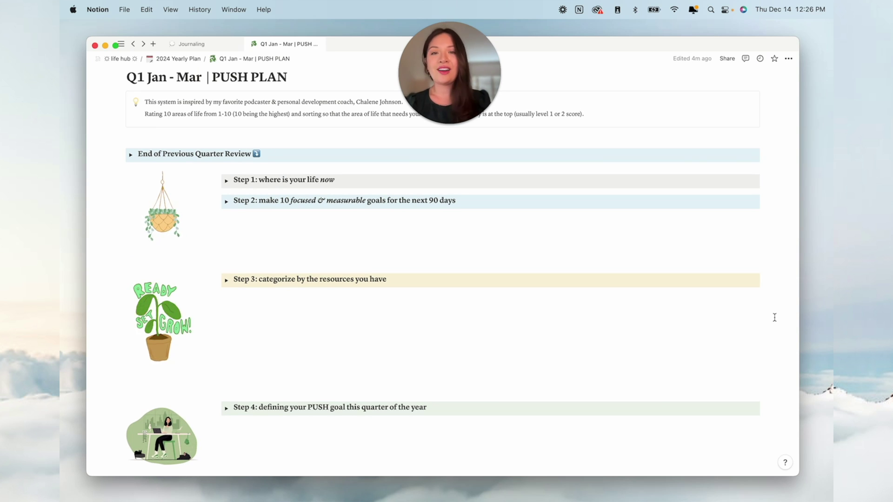
pyautogui.scroll(3, 781, 227)
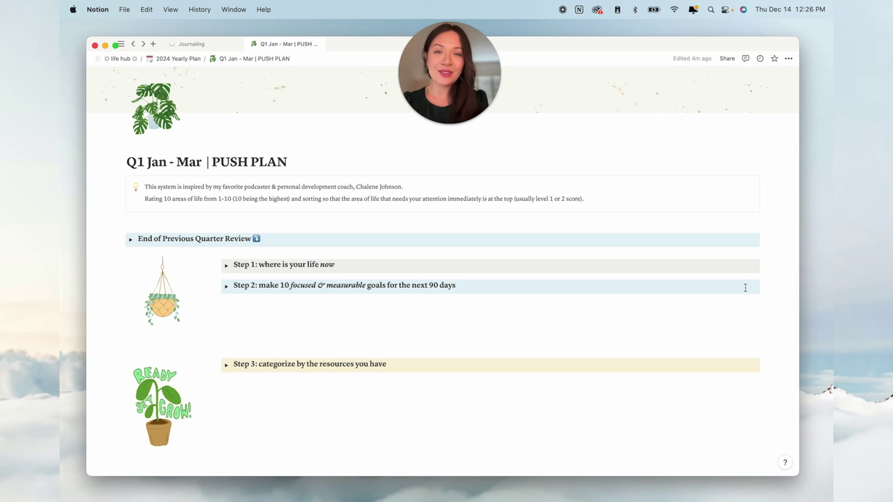